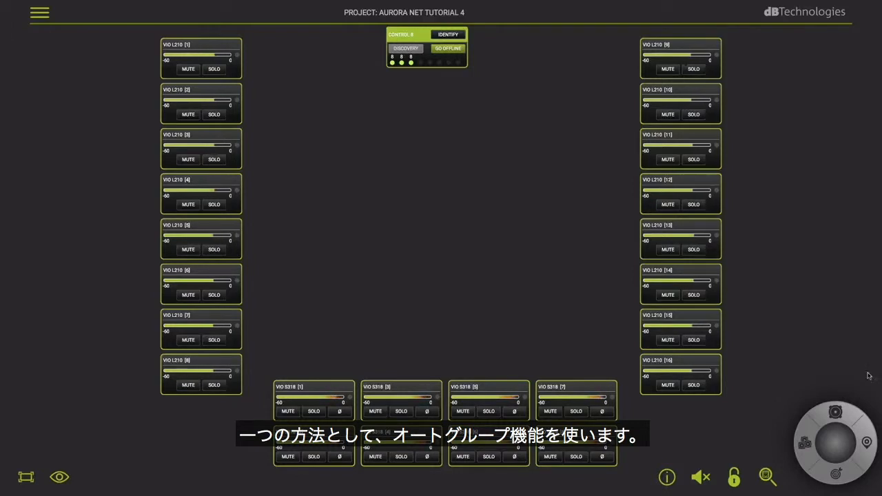
# Step: Auto-group the speakers by type, creating one group for VIO L210 and one for VIO S318
pyautogui.click(835, 411)
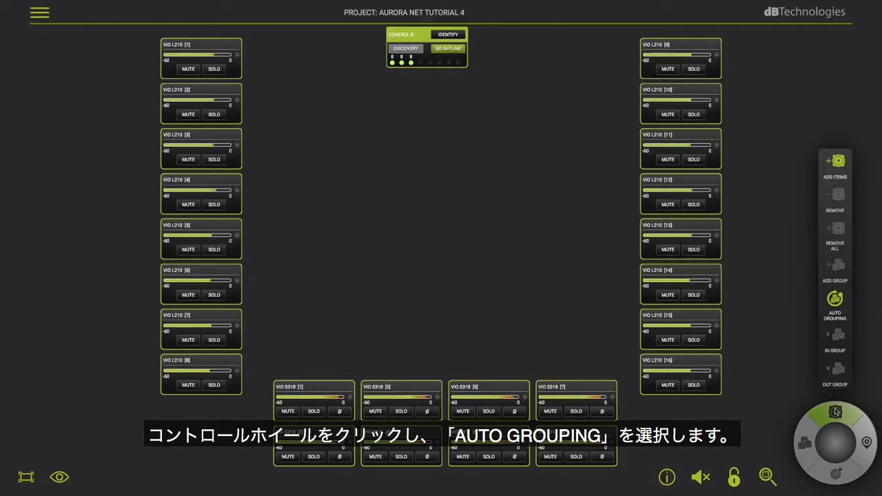
pyautogui.click(844, 307)
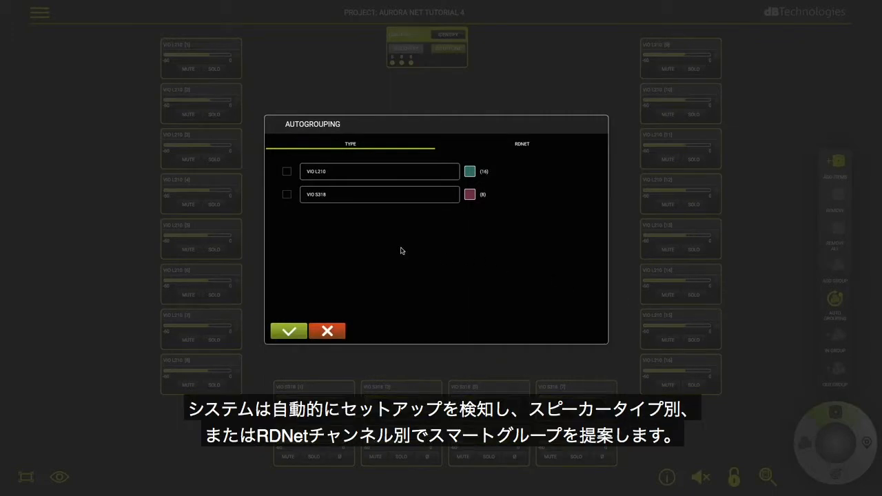
pyautogui.click(490, 147)
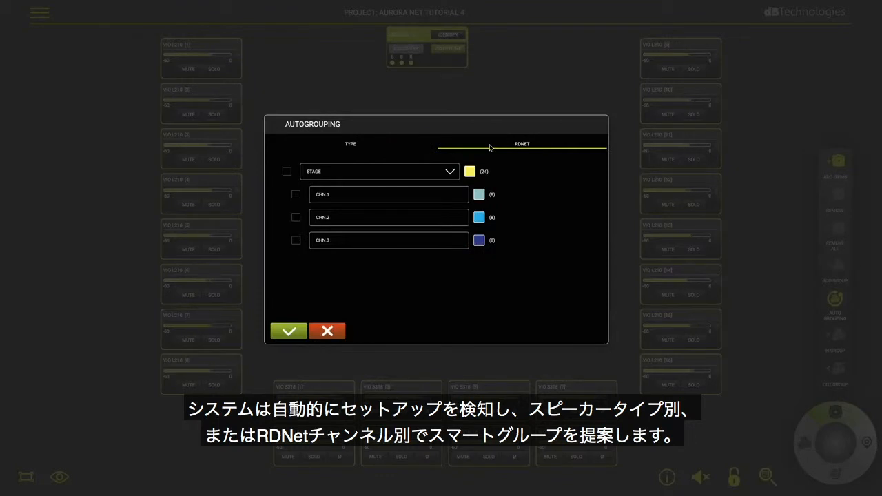
pyautogui.click(394, 146)
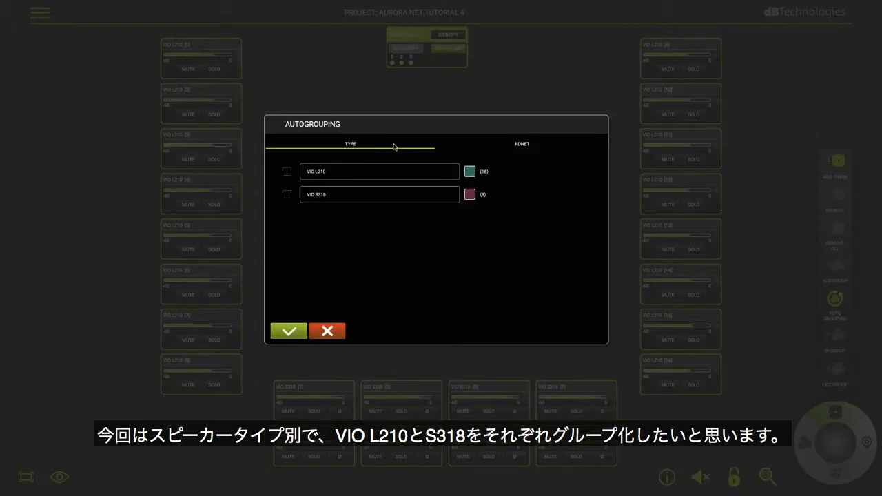
pyautogui.click(286, 172)
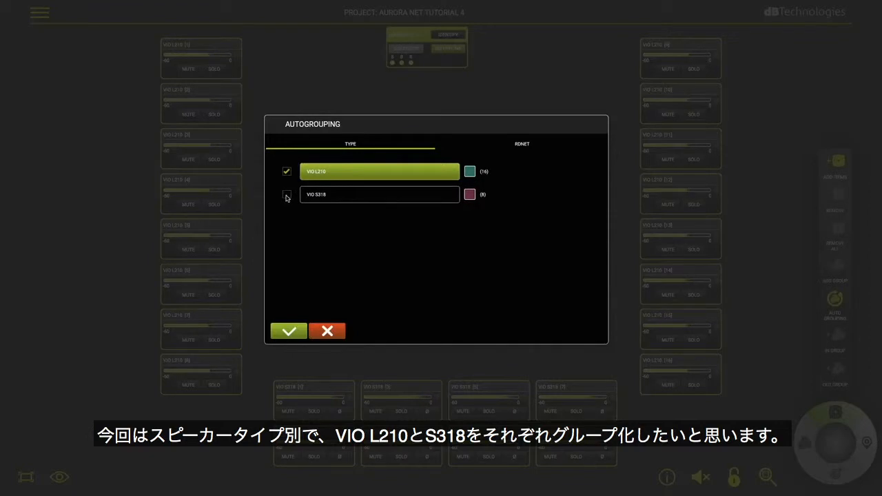
pyautogui.click(286, 195)
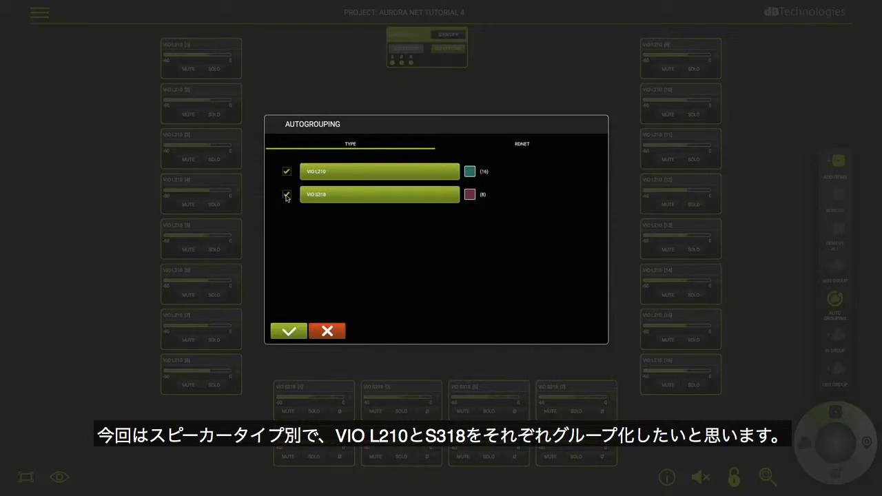
pyautogui.click(289, 332)
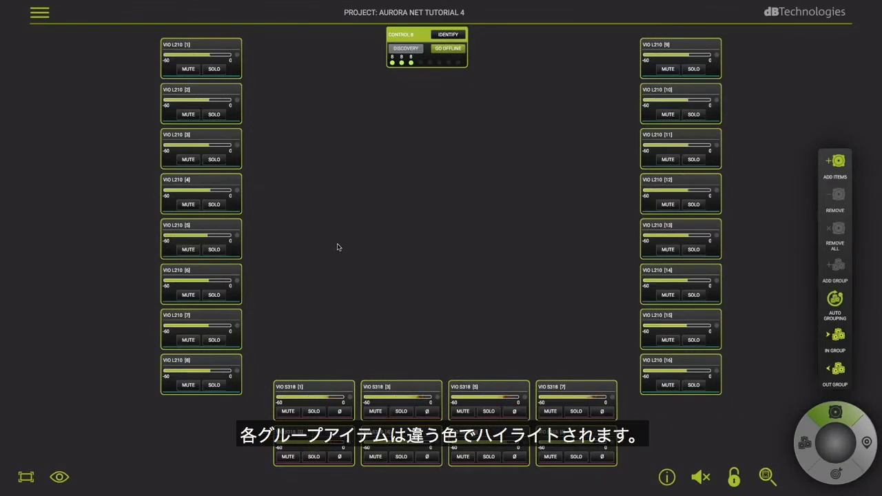
# Step: Switch the workspace from the individual speakers to the group view
pyautogui.scroll(-3, 337, 248)
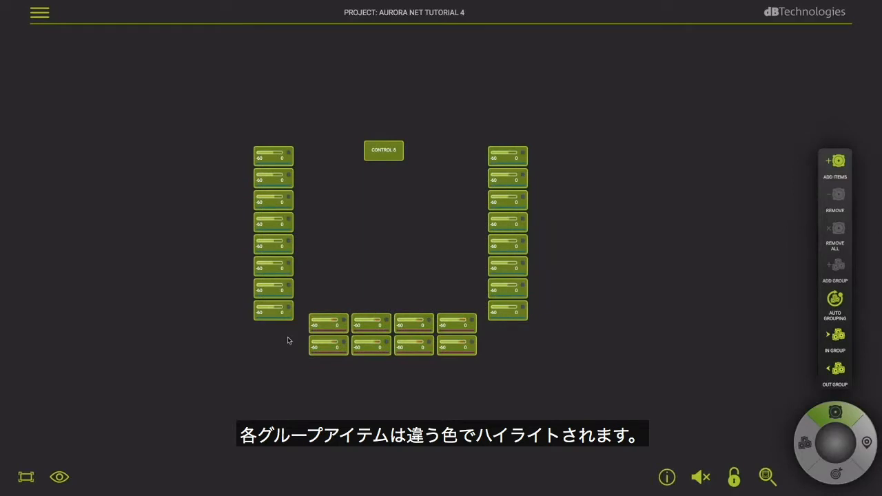
pyautogui.scroll(4, 289, 340)
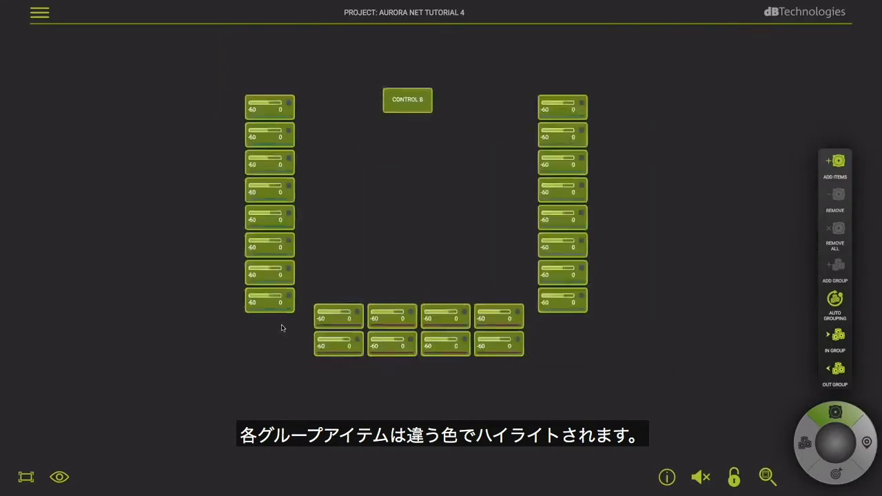
pyautogui.scroll(-3, 282, 333)
pyautogui.scroll(3, 282, 333)
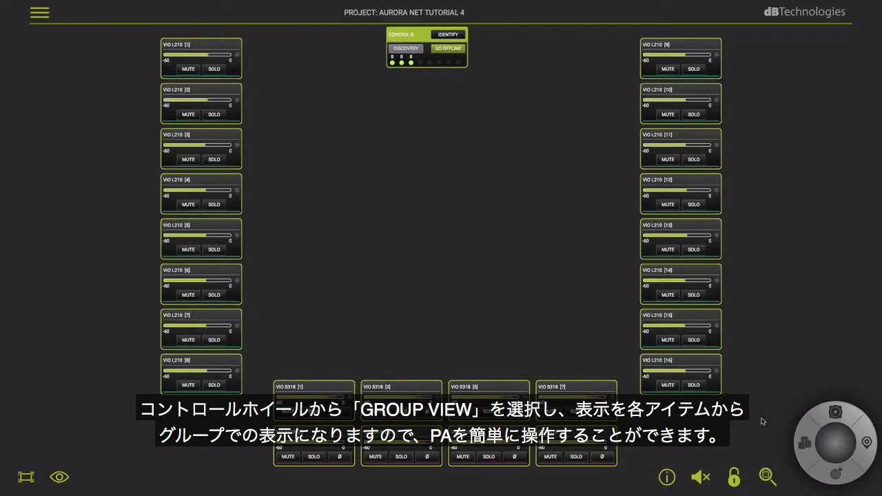
pyautogui.click(806, 442)
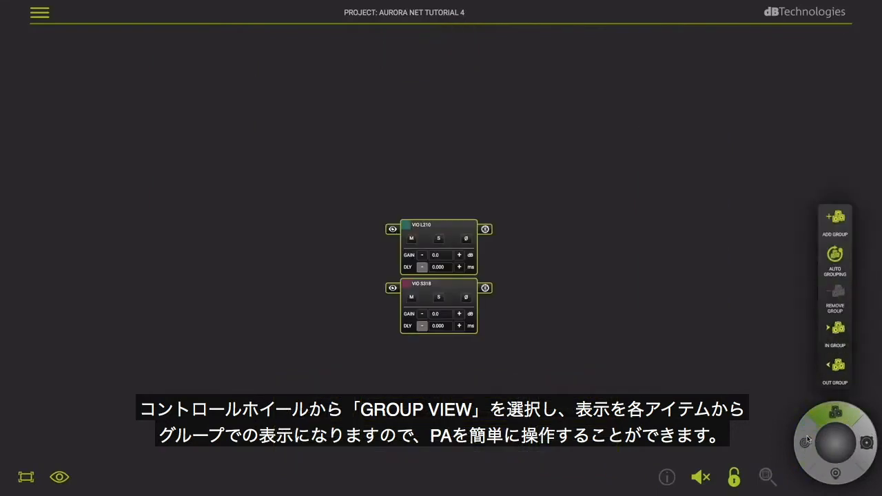
# Step: Place the VIO L210 and VIO S318 groups side by side and expand both to show their member units
pyautogui.click(430, 224)
pyautogui.moveTo(431, 224); pyautogui.dragTo(82, 53)
pyautogui.moveTo(450, 304); pyautogui.dragTo(210, 71)
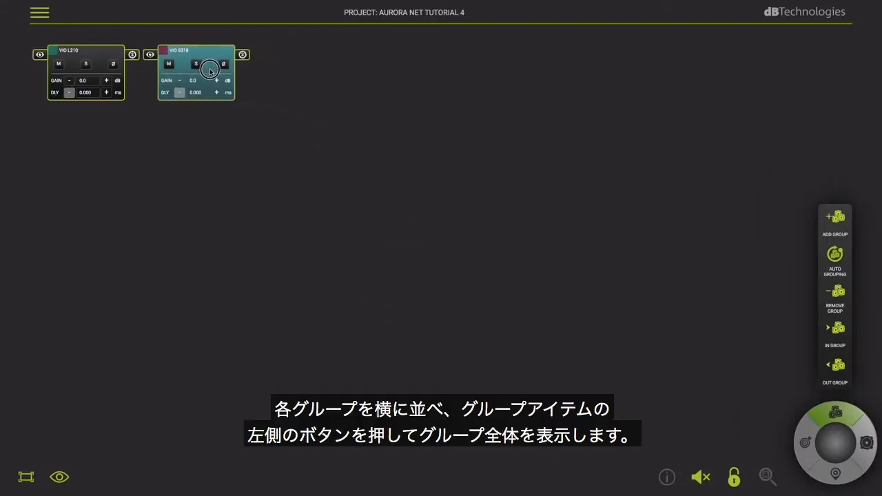
pyautogui.click(40, 54)
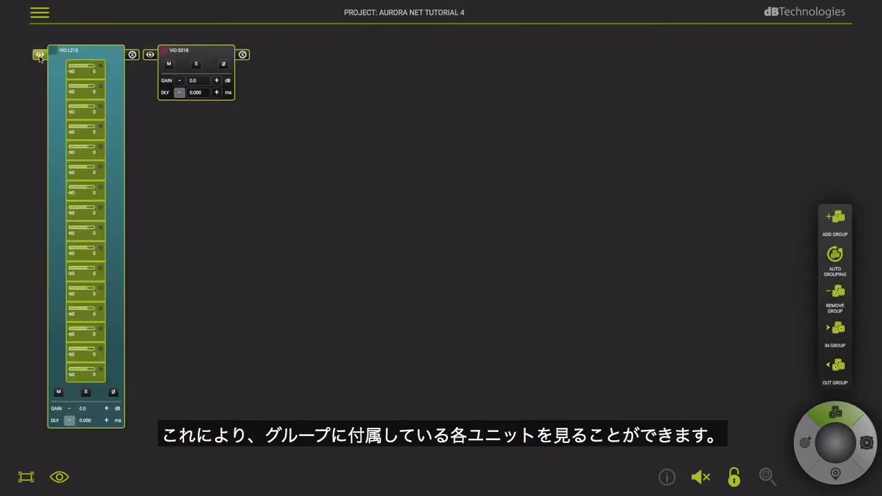
pyautogui.click(149, 54)
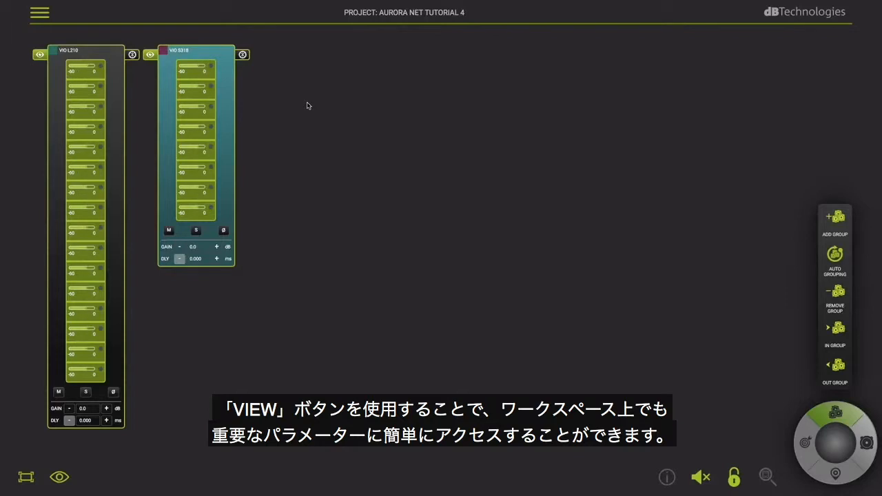
# Step: Preview the Model, Temperature, In Meter and Buttons displays on the grouped units, finishing with Out Meter
pyautogui.click(60, 477)
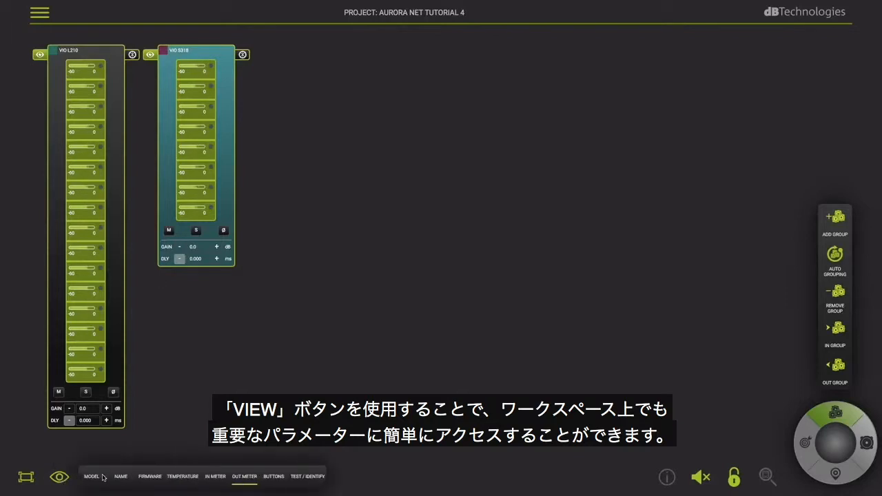
pyautogui.click(96, 479)
pyautogui.click(184, 479)
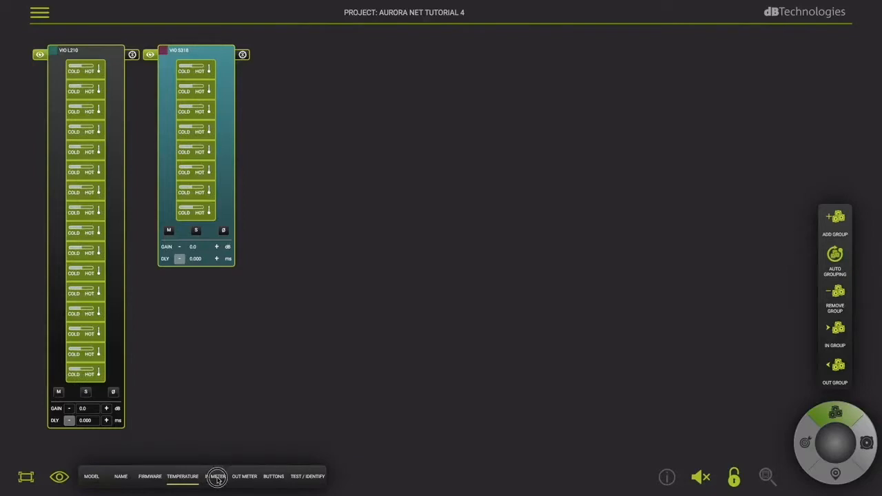
pyautogui.click(215, 478)
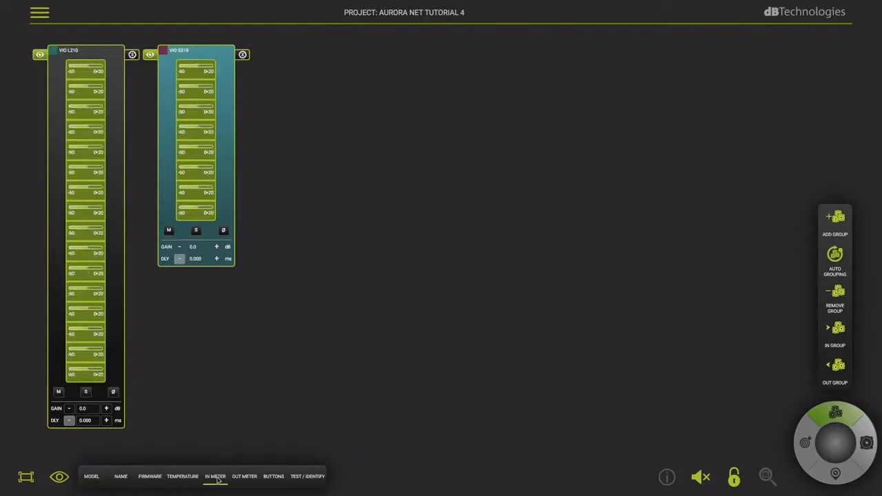
pyautogui.click(272, 481)
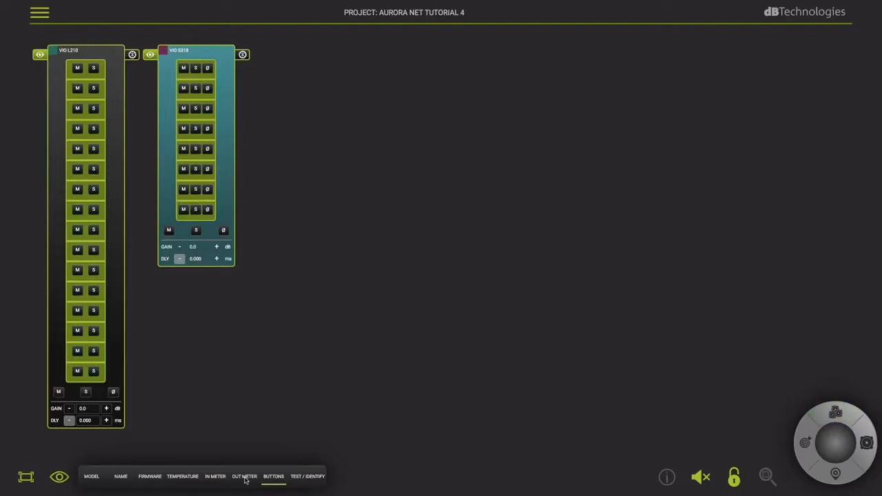
pyautogui.click(246, 478)
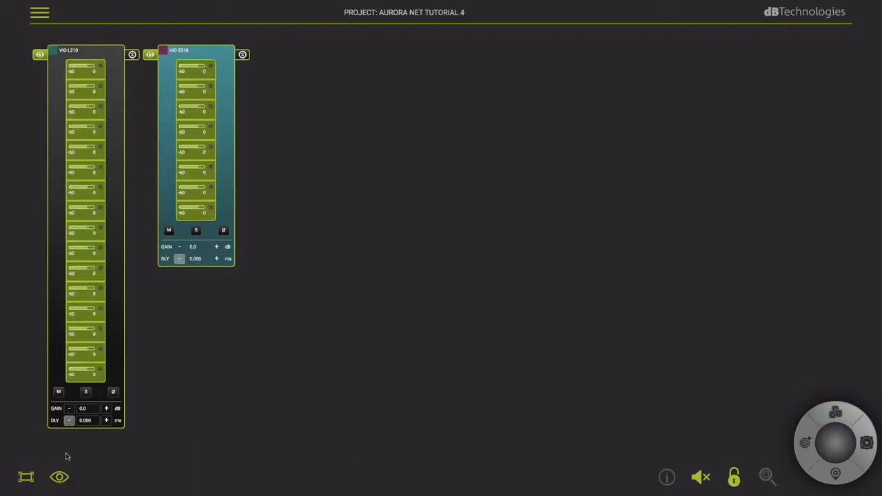
# Step: Open the detailed EQ controls of the VIO S318 group and add a filter
pyautogui.scroll(5, 175, 241)
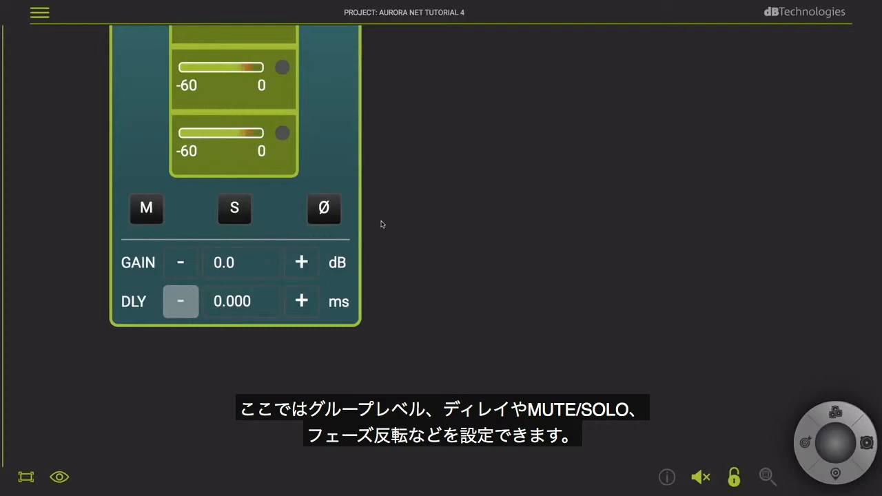
pyautogui.scroll(-5, 565, 222)
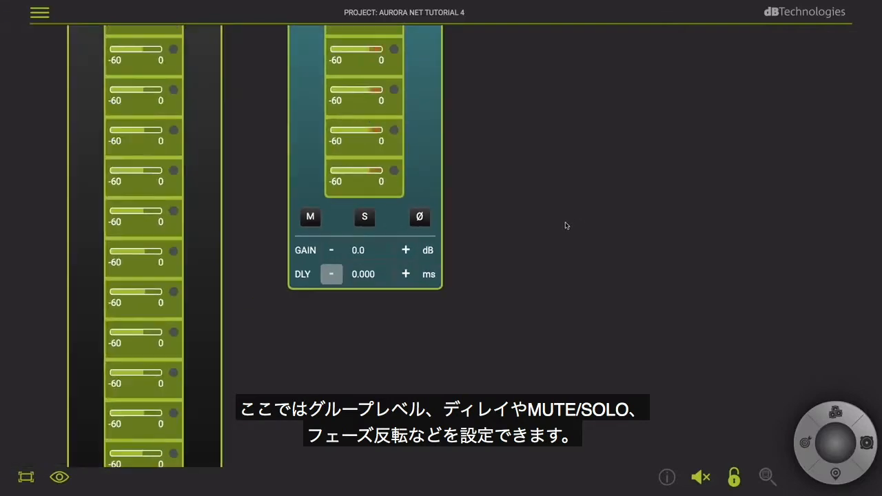
pyautogui.scroll(-4, 619, 223)
pyautogui.moveTo(677, 254); pyautogui.dragTo(358, 240)
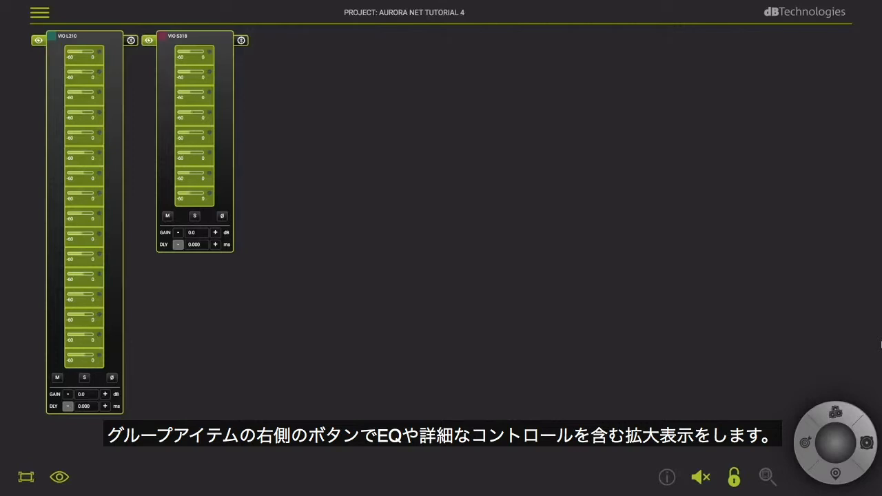
pyautogui.click(241, 41)
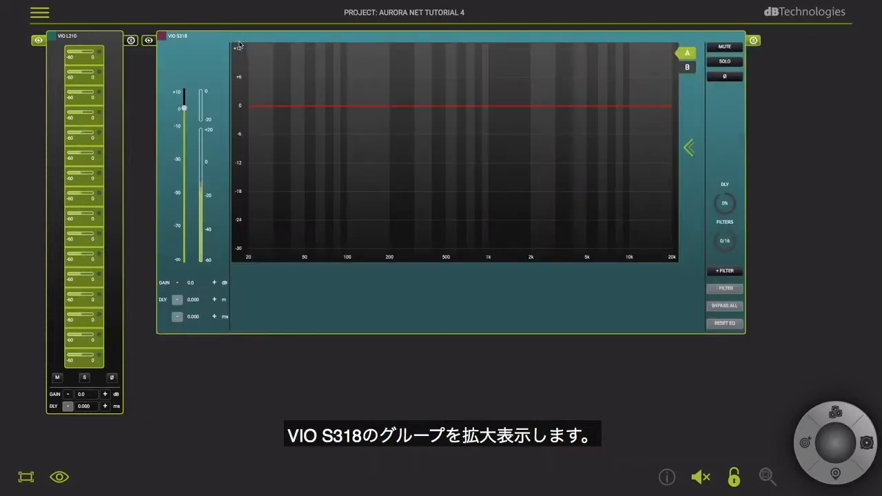
pyautogui.click(725, 271)
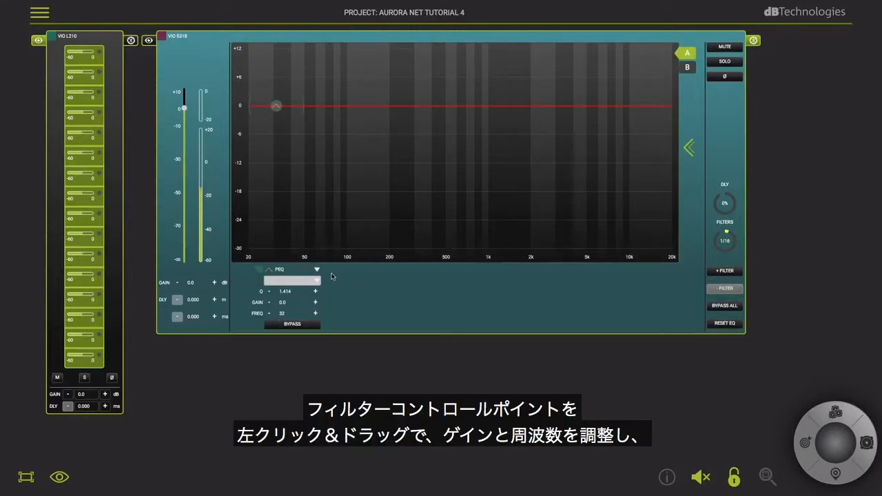
# Step: Adjust the PEQ filter on the graph to a gain of about -3.2 dB at 55 Hz with a Q of about 5.9
pyautogui.moveTo(276, 105); pyautogui.dragTo(339, 124)
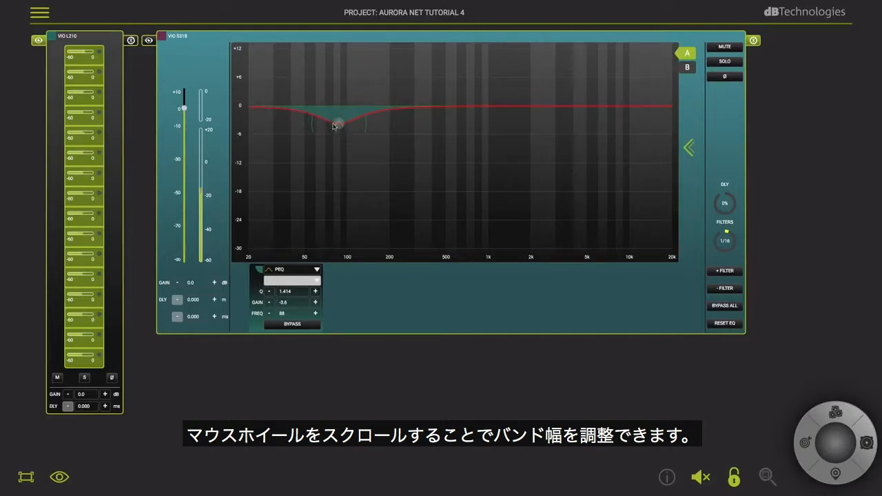
pyautogui.scroll(5, 313, 125)
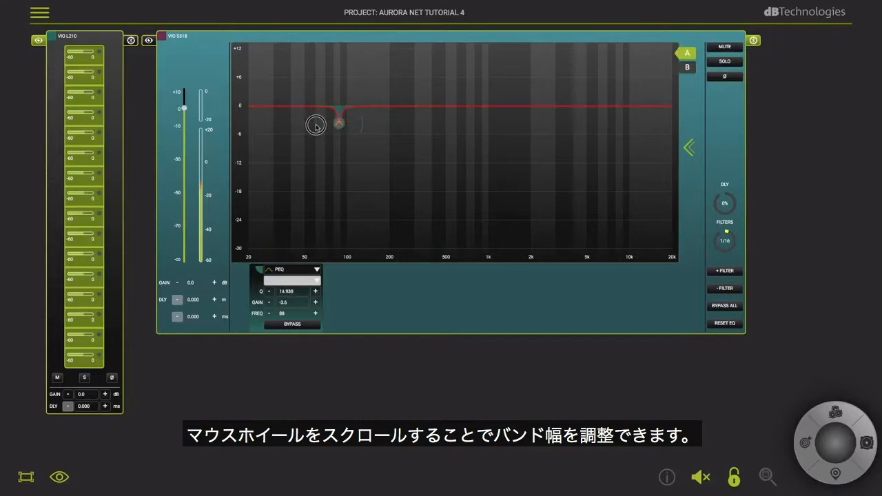
pyautogui.scroll(5, 313, 124)
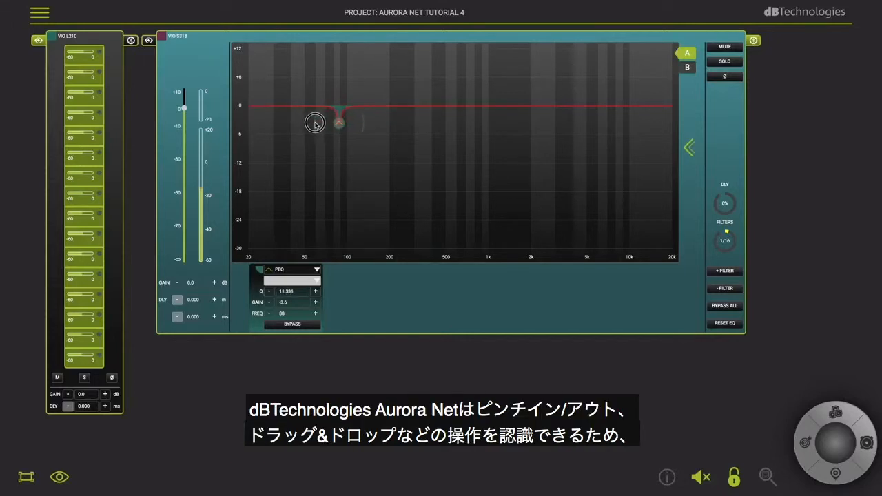
pyautogui.moveTo(339, 123); pyautogui.dragTo(310, 122)
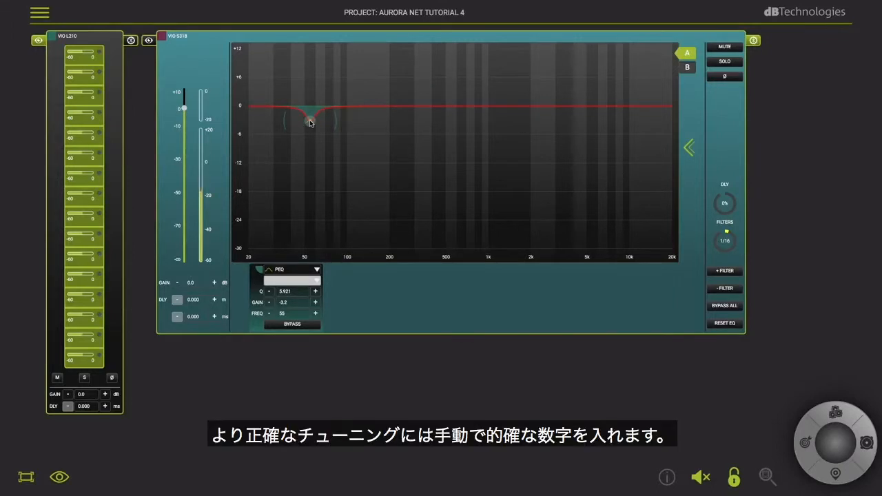
# Step: Set the PEQ filter's Q to 7 and enter a slightly smaller gain cut
pyautogui.moveTo(299, 292); pyautogui.dragTo(271, 283)
pyautogui.write('7')
pyautogui.press('Return')
pyautogui.moveTo(298, 302); pyautogui.dragTo(265, 305)
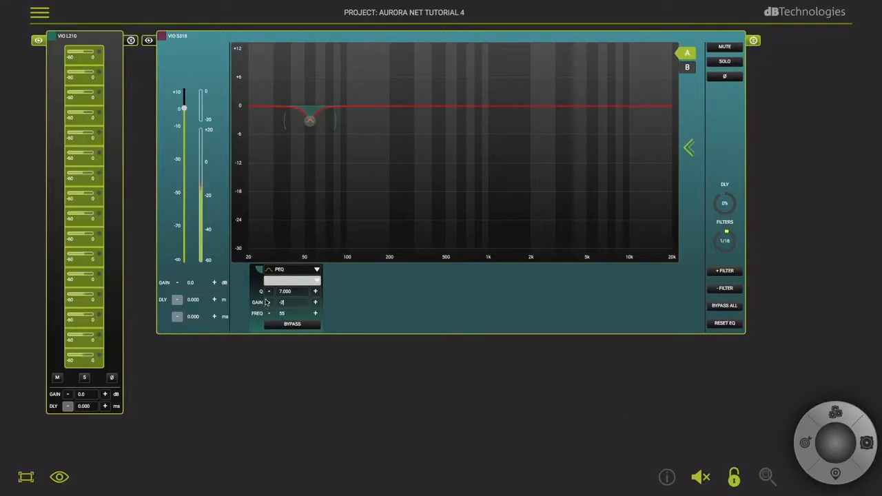
pyautogui.press('Return')
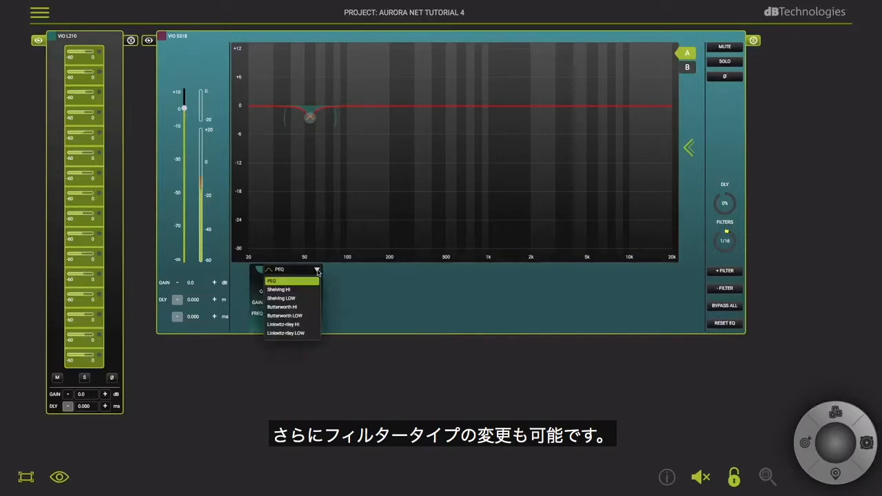
# Step: Change the filter to a Linkwitz-riley Hi type at 54 Hz with a 24 dB/oct slope
pyautogui.click(298, 325)
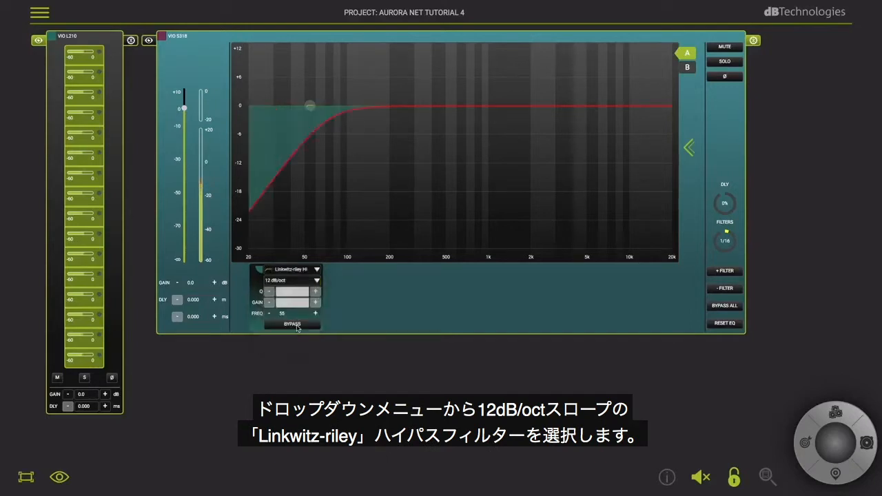
pyautogui.moveTo(310, 105); pyautogui.dragTo(308, 105)
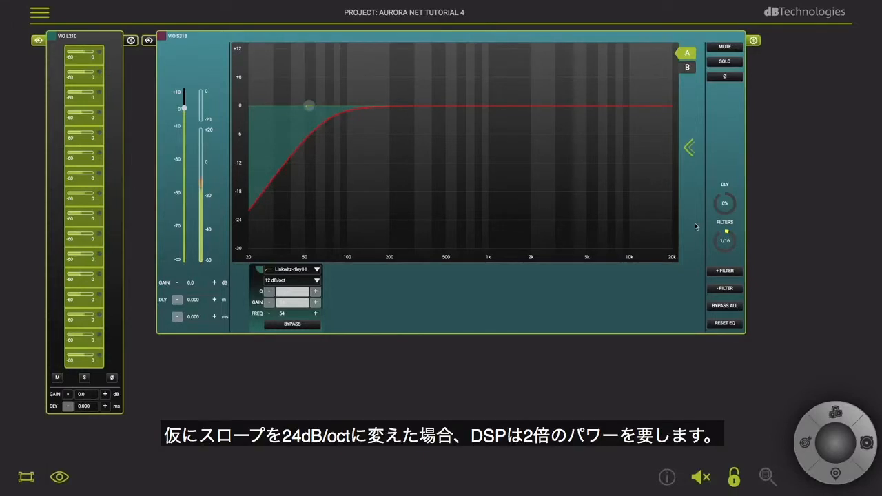
pyautogui.click(314, 281)
pyautogui.click(289, 302)
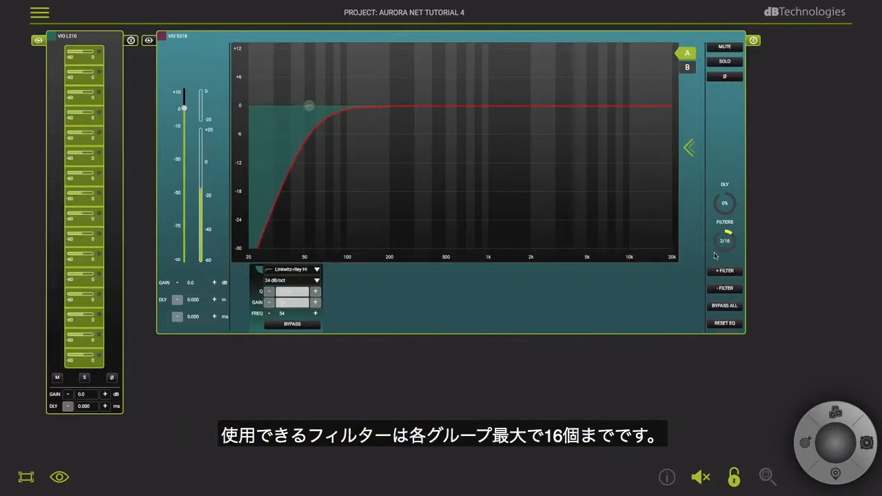
# Step: Increase the VIO S318 group's delay to 1.9 m
pyautogui.click(214, 300)
pyautogui.click(214, 299)
pyautogui.click(214, 300)
pyautogui.click(214, 300)
pyautogui.click(214, 300)
pyautogui.click(214, 300)
pyautogui.click(214, 299)
pyautogui.click(214, 300)
pyautogui.click(214, 300)
pyautogui.click(214, 300)
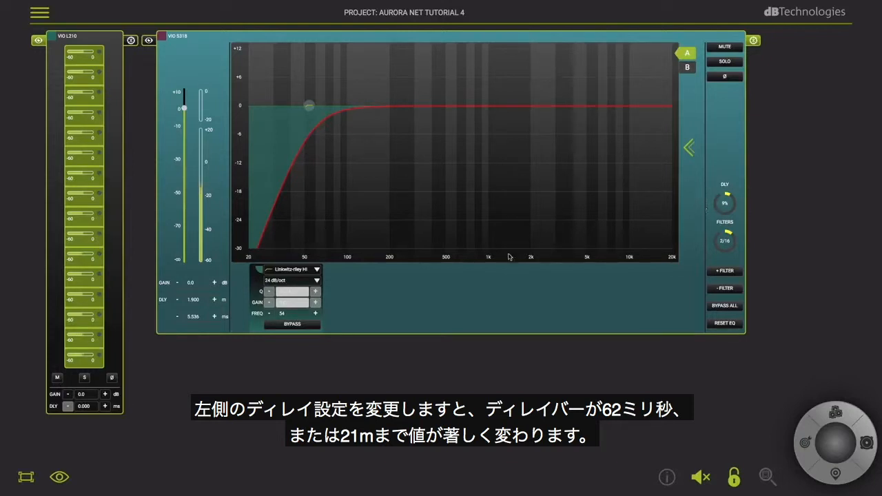
pyautogui.moveTo(202, 301); pyautogui.dragTo(179, 303)
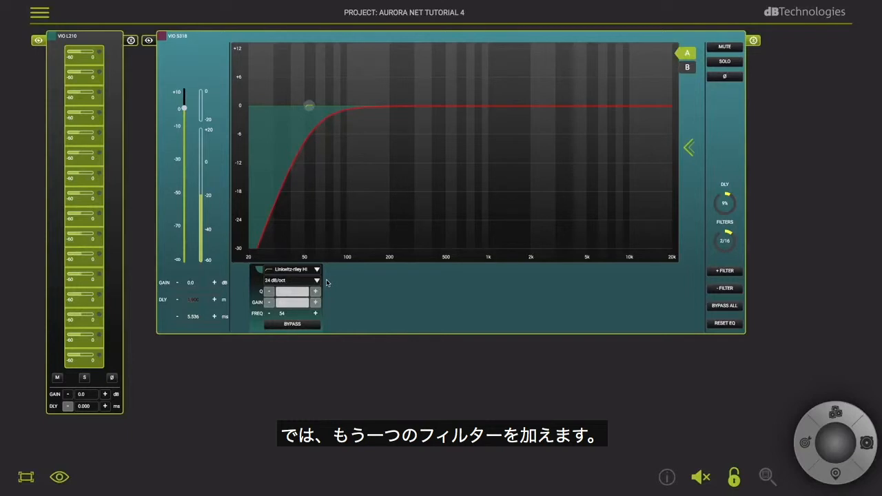
# Step: Add a PEQ filter of about -5.9 dB at 52 Hz with a Q of about 9.5 and move the Linkwitz-riley Hi filter to about 33 Hz
pyautogui.click(721, 271)
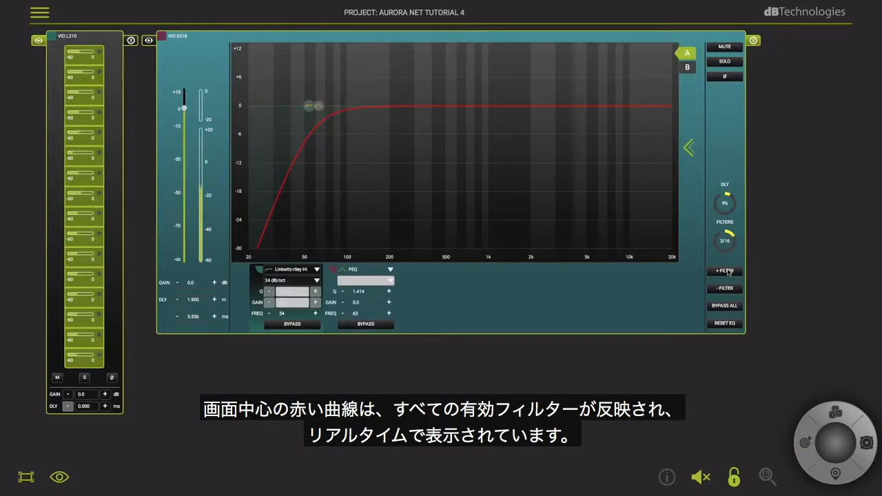
pyautogui.moveTo(319, 105); pyautogui.dragTo(321, 149)
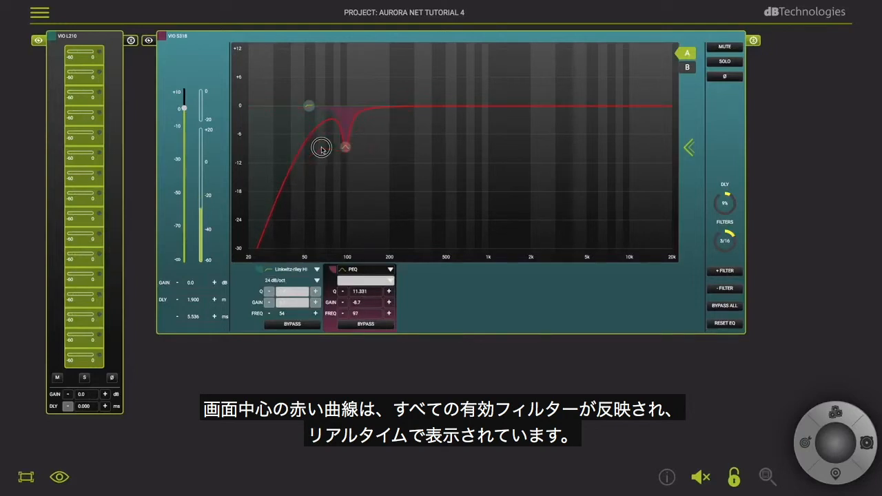
pyautogui.moveTo(309, 105); pyautogui.dragTo(277, 106)
pyautogui.moveTo(345, 146); pyautogui.dragTo(306, 134)
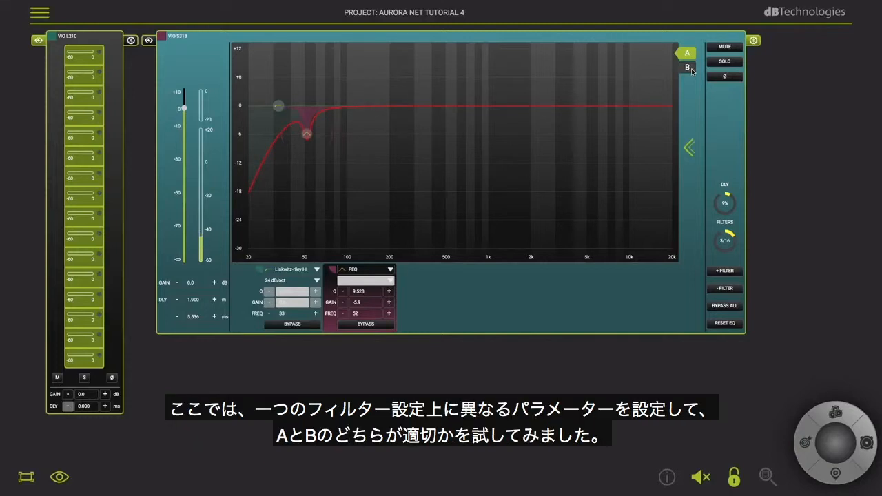
# Step: Switch the VIO S318 group to EQ set B and add a PEQ filter of about -2.9 dB at 51 Hz with a Q of about 5.9
pyautogui.click(689, 68)
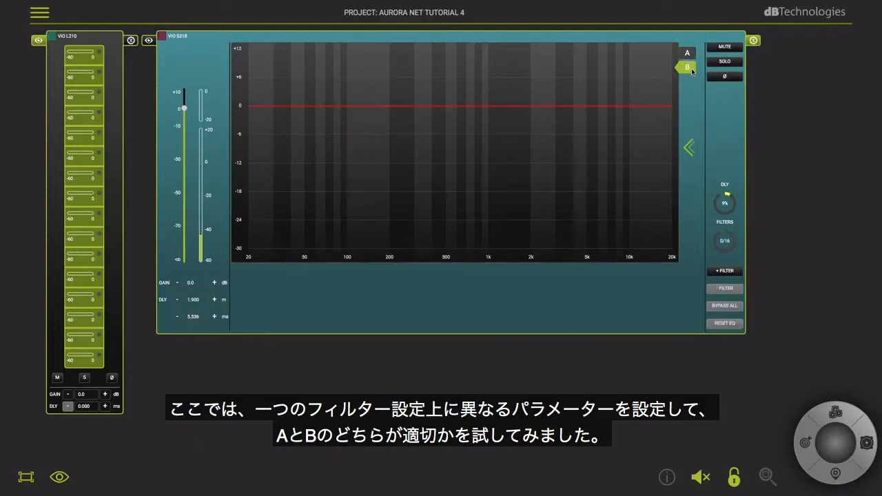
pyautogui.click(725, 271)
pyautogui.moveTo(275, 108); pyautogui.dragTo(306, 121)
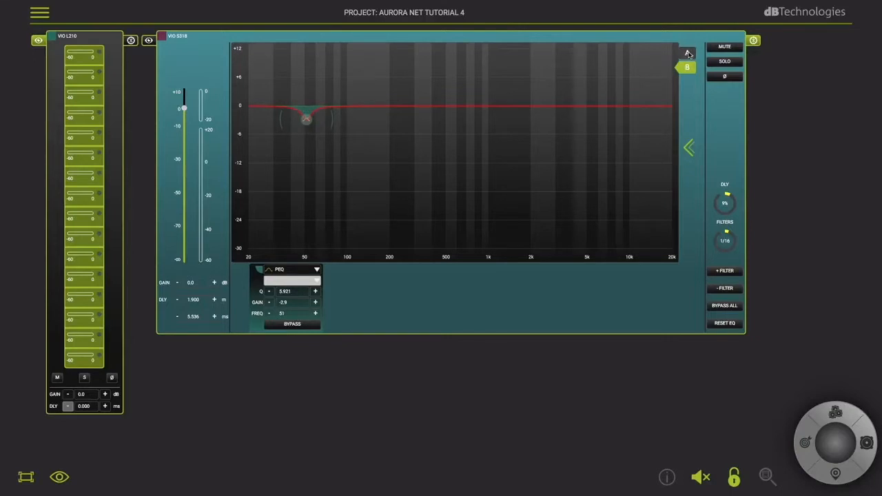
# Step: Compare the VIO S318 group's EQ sets A and B by alternating between them, finishing on A
pyautogui.click(688, 53)
pyautogui.click(687, 67)
pyautogui.click(688, 54)
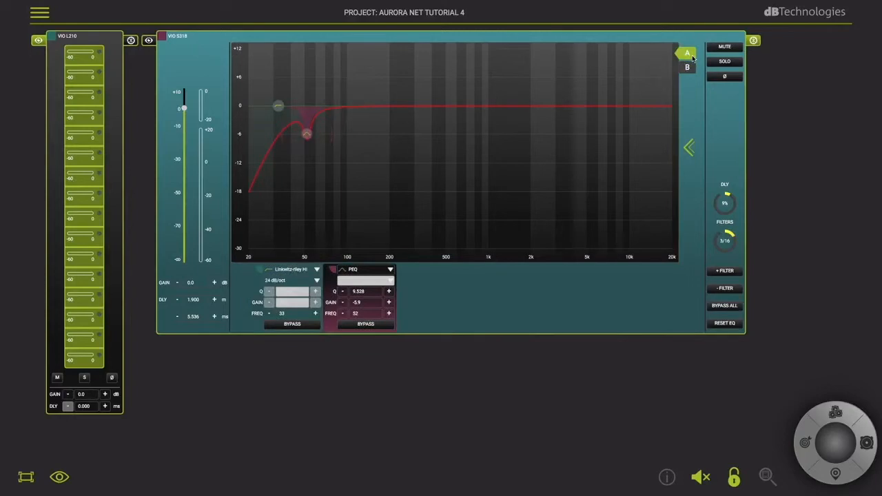
pyautogui.click(689, 69)
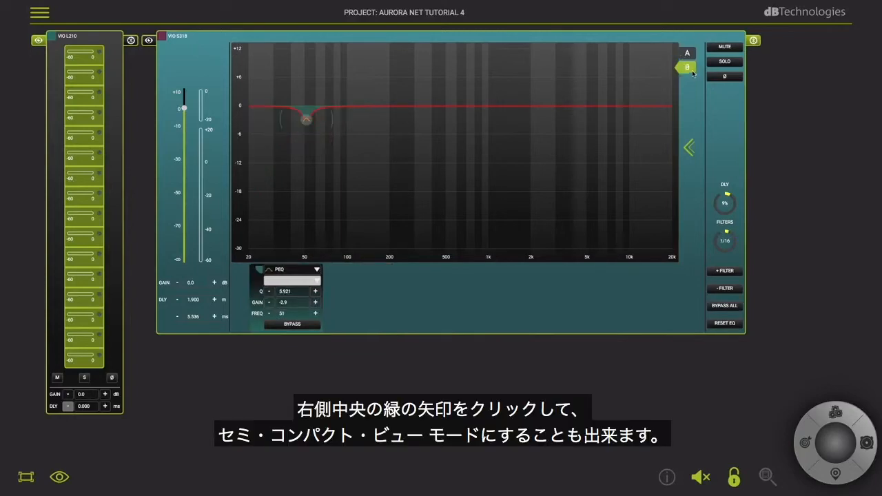
pyautogui.click(690, 56)
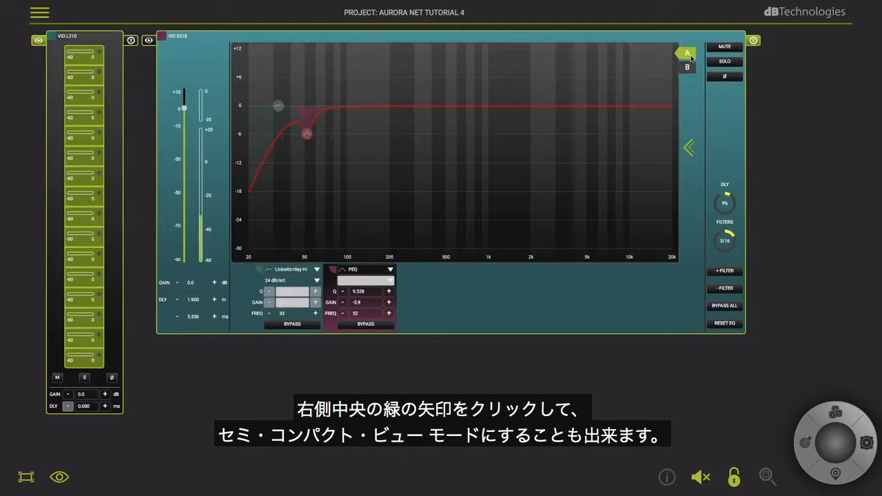
# Step: Show the VIO S318 and VIO L210 groups in semi-compact view and arrange them side by side
pyautogui.click(695, 153)
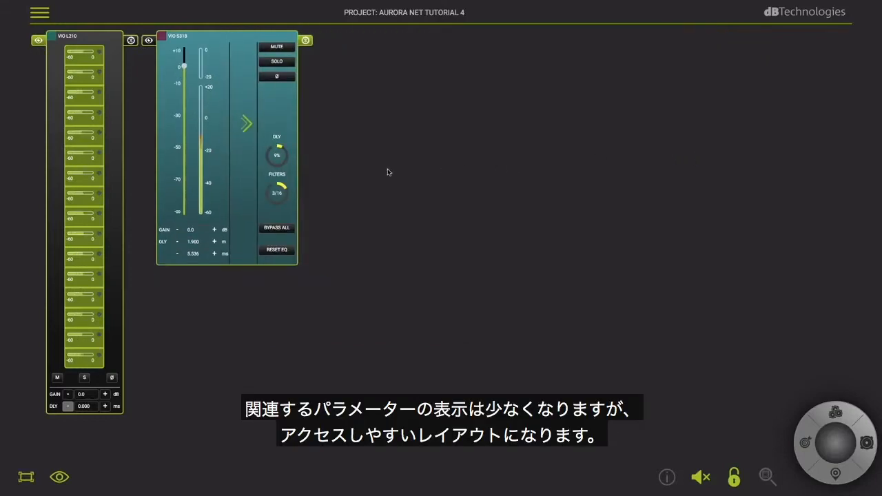
pyautogui.moveTo(249, 177); pyautogui.dragTo(341, 173)
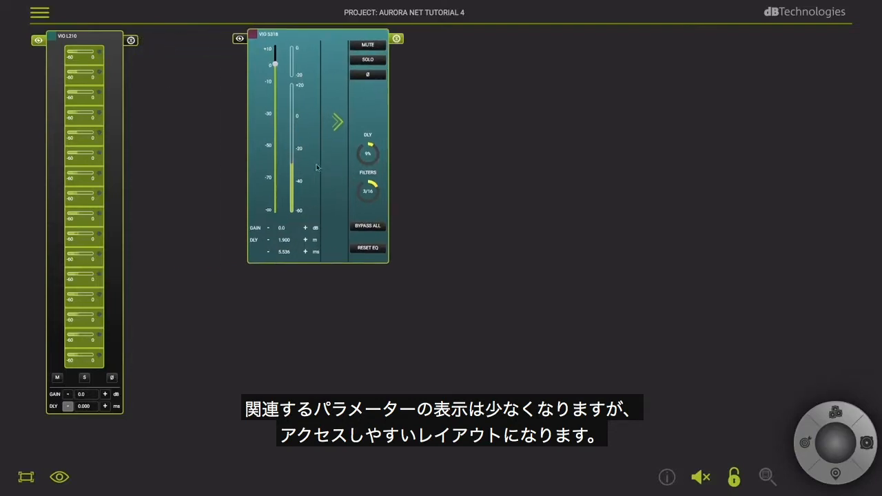
pyautogui.click(122, 46)
pyautogui.click(130, 39)
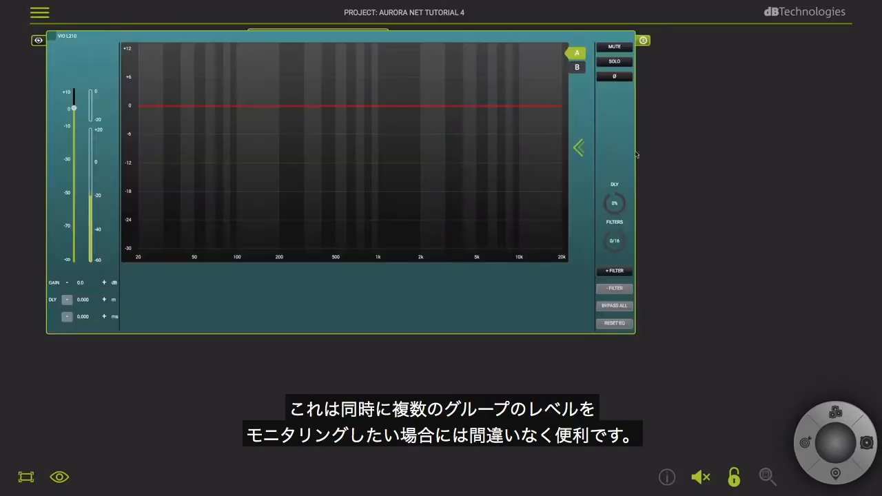
pyautogui.click(577, 146)
pyautogui.moveTo(256, 93); pyautogui.dragTo(235, 94)
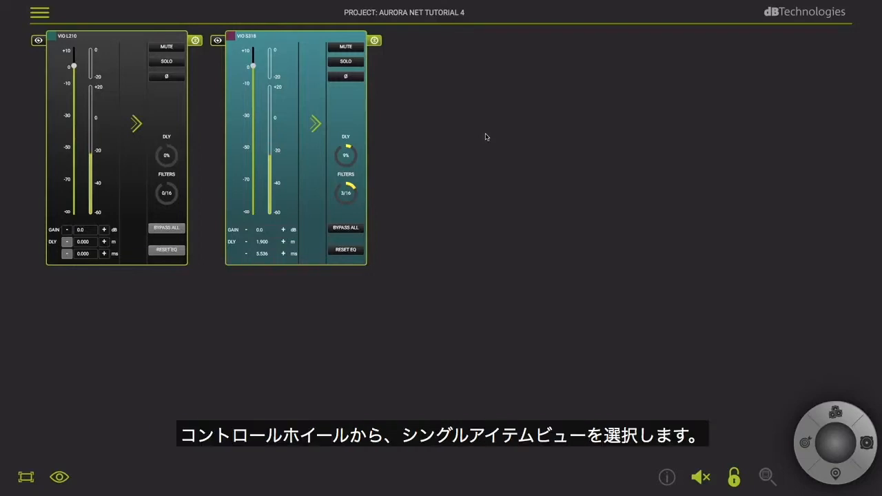
# Step: Create a group named MASTER in the single item view containing all the VIO L210 and VIO S318 speakers
pyautogui.click(867, 444)
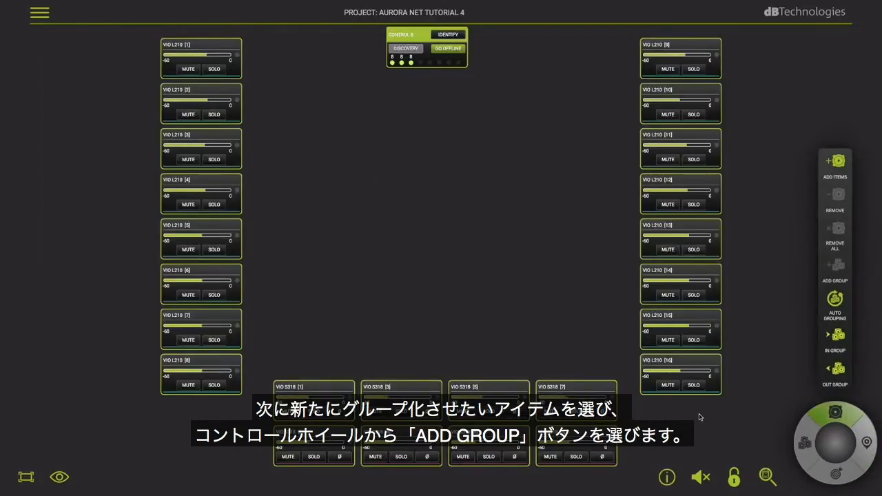
pyautogui.moveTo(150, 75); pyautogui.dragTo(692, 455)
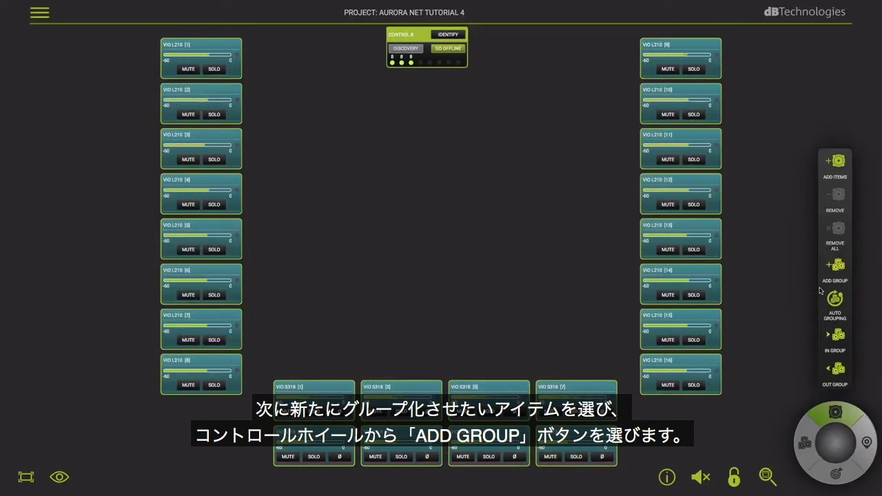
pyautogui.click(839, 265)
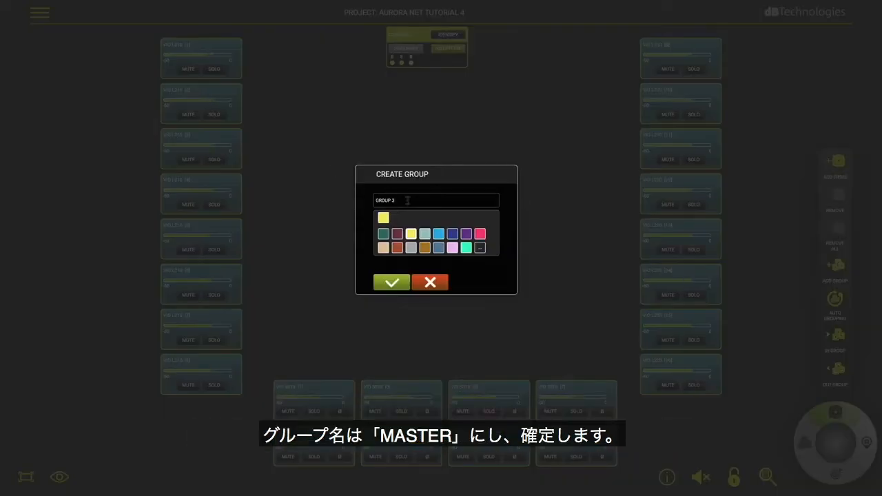
pyautogui.write('MASTER')
pyautogui.click(392, 282)
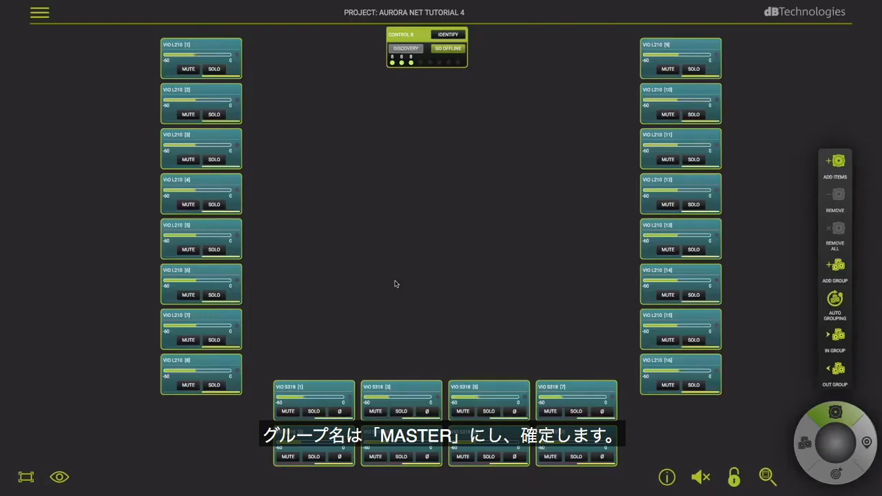
pyautogui.click(395, 283)
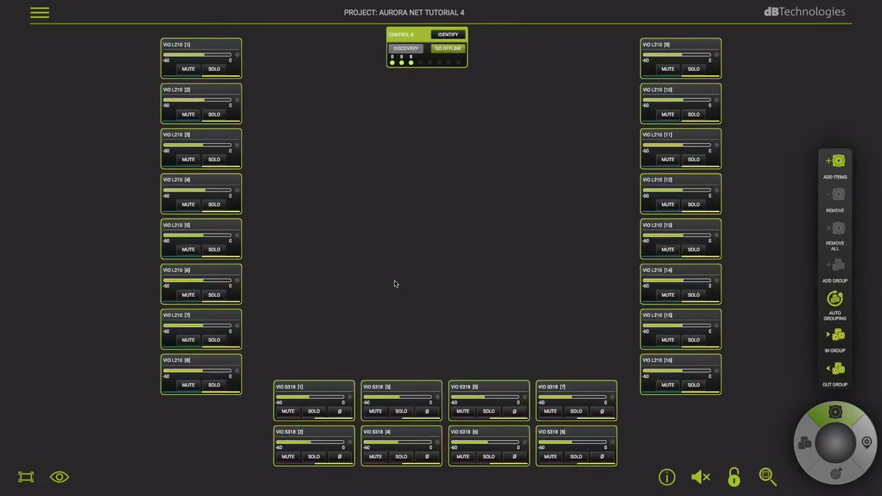
# Step: Place the MASTER group beside VIO S318 in full view and add a PEQ filter to it of about -4.7 dB at 2626 Hz
pyautogui.click(801, 435)
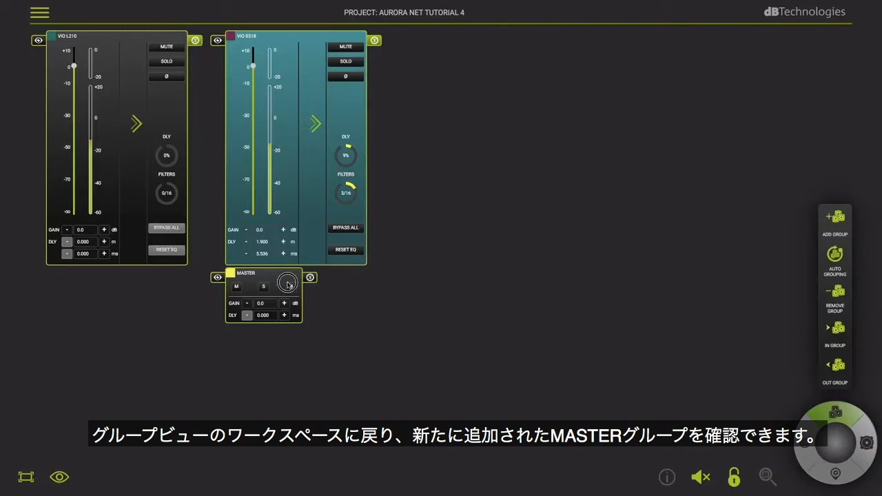
pyautogui.moveTo(294, 286); pyautogui.dragTo(478, 138)
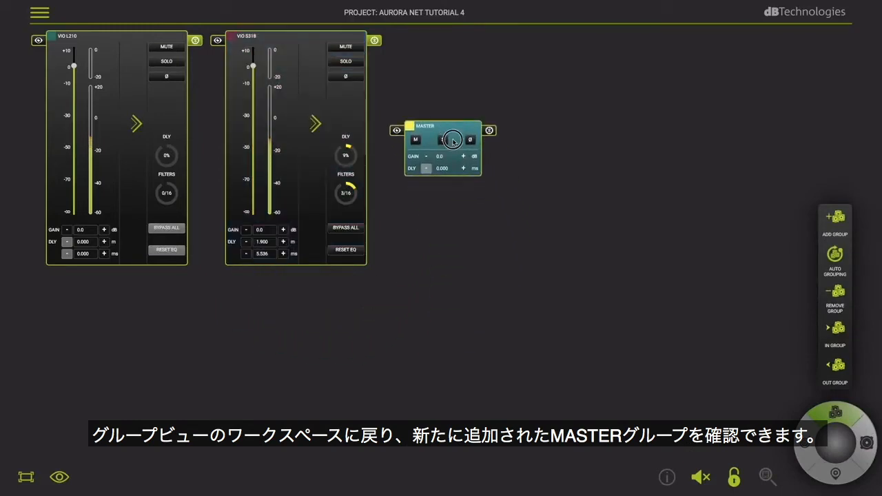
pyautogui.click(490, 131)
pyautogui.moveTo(575, 434); pyautogui.dragTo(339, 413)
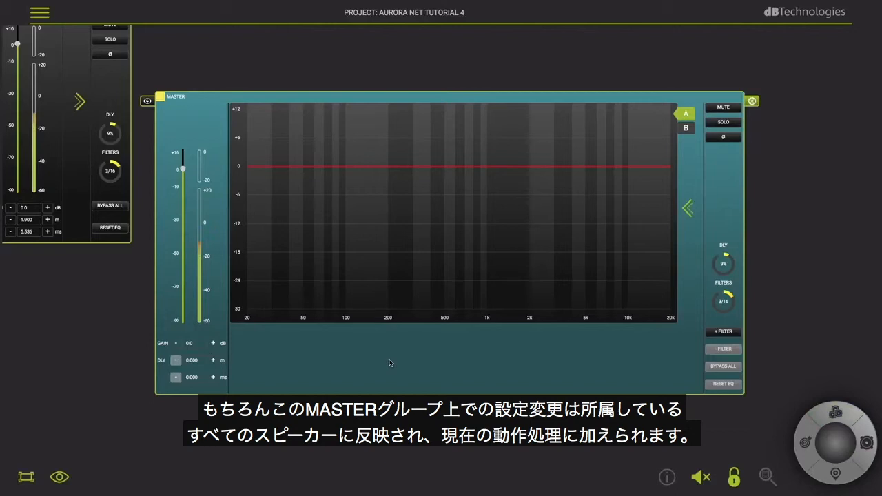
pyautogui.click(721, 331)
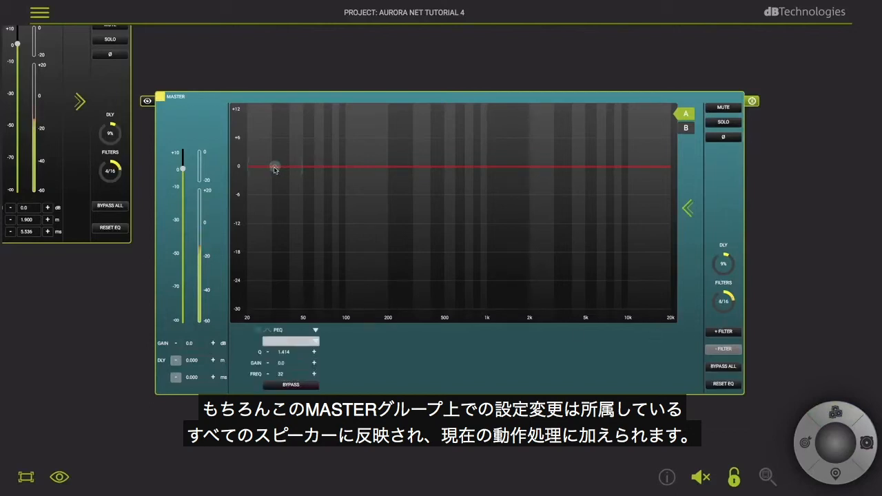
pyautogui.moveTo(274, 169); pyautogui.dragTo(547, 192)
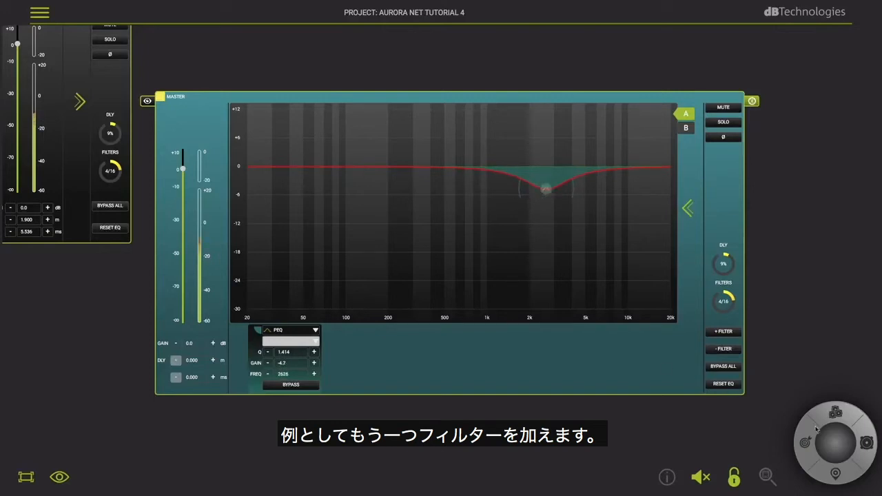
# Step: Examine the preset EQ curve and the group membership of speaker VIO S318 [5] in the single item view, and close its details
pyautogui.click(868, 443)
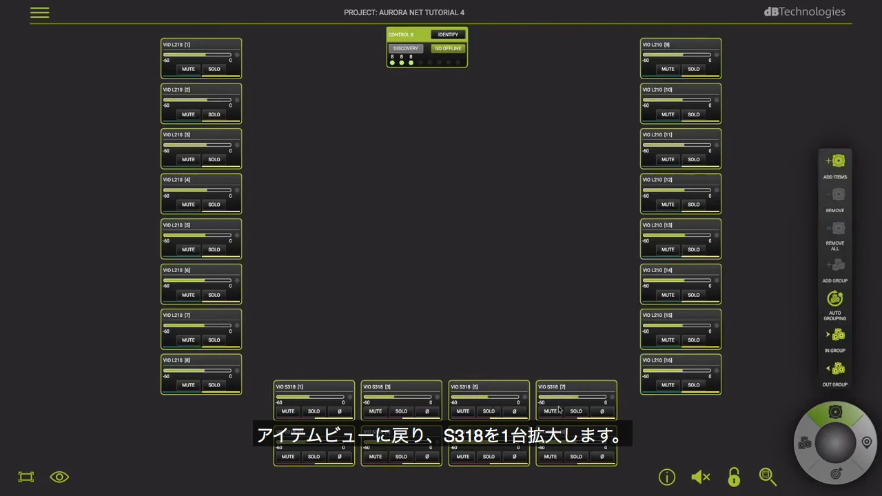
pyautogui.click(501, 399)
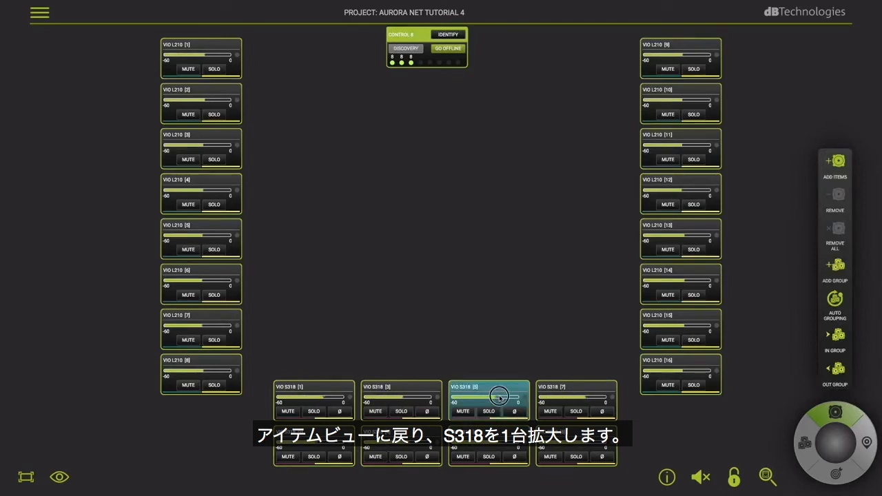
pyautogui.doubleClick(501, 398)
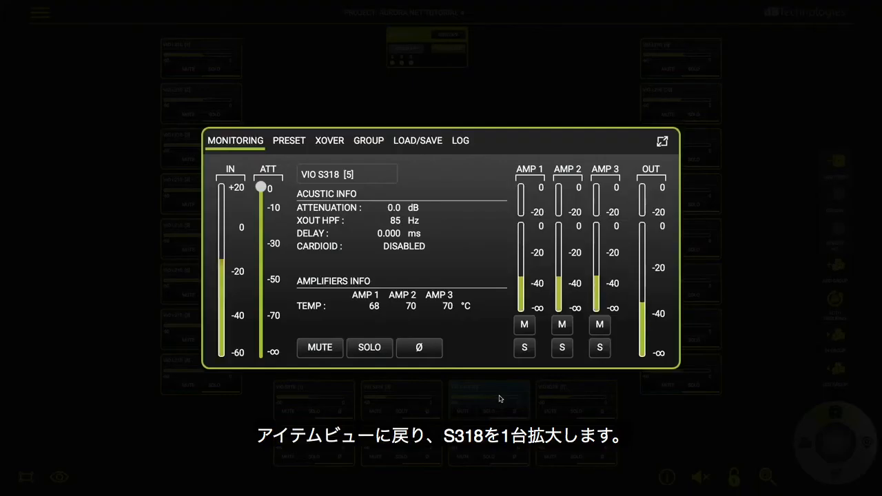
pyautogui.click(291, 142)
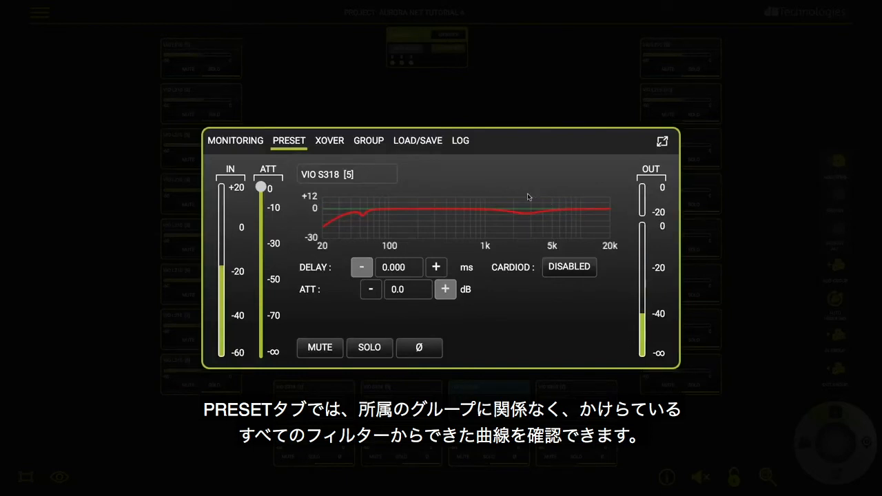
pyautogui.click(367, 145)
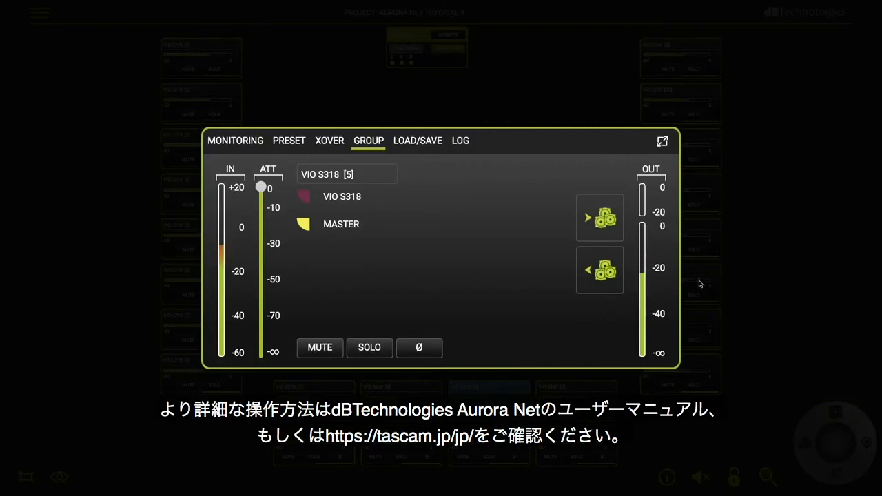
pyautogui.click(790, 267)
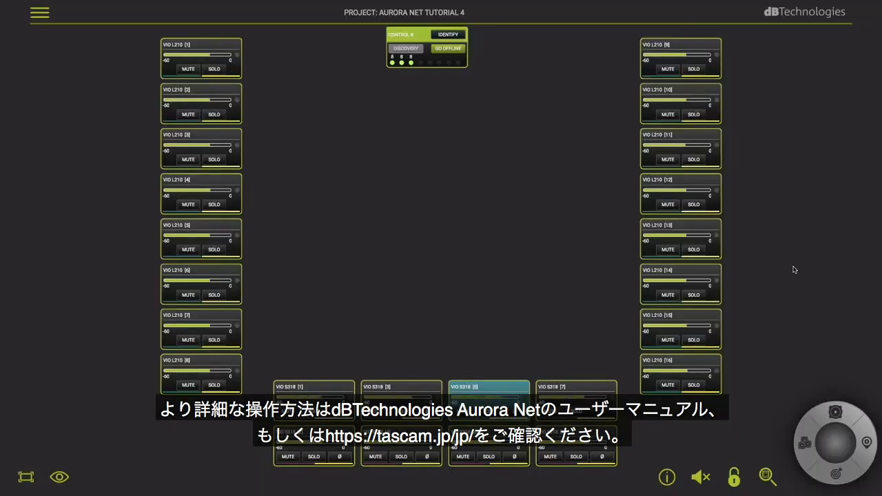